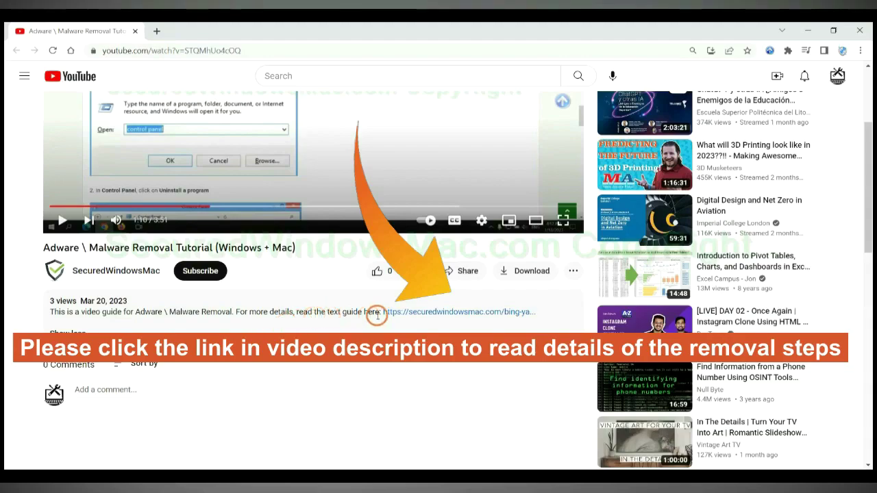
# Step: Open the securedwindowsmac.com removal guide from the YouTube video description in a new tab
pyautogui.click(418, 313)
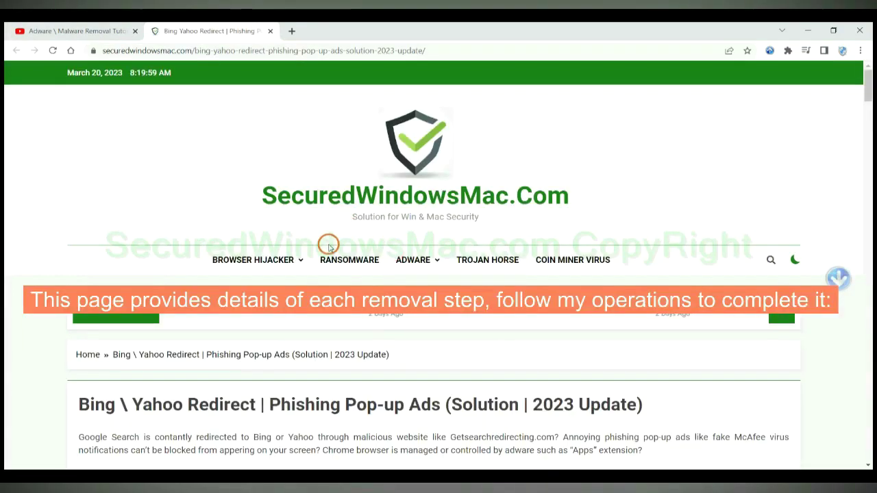
# Step: Scroll the guide to the 'Instant Automatic Removal' heading and the SpyHunter download buttons
pyautogui.scroll(-15, 621, 205)
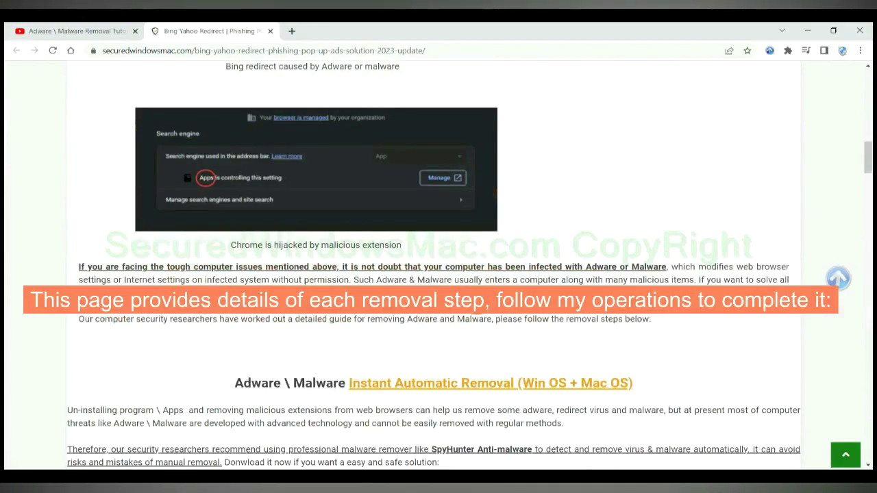
pyautogui.scroll(-3, 475, 304)
pyautogui.scroll(-1, 476, 302)
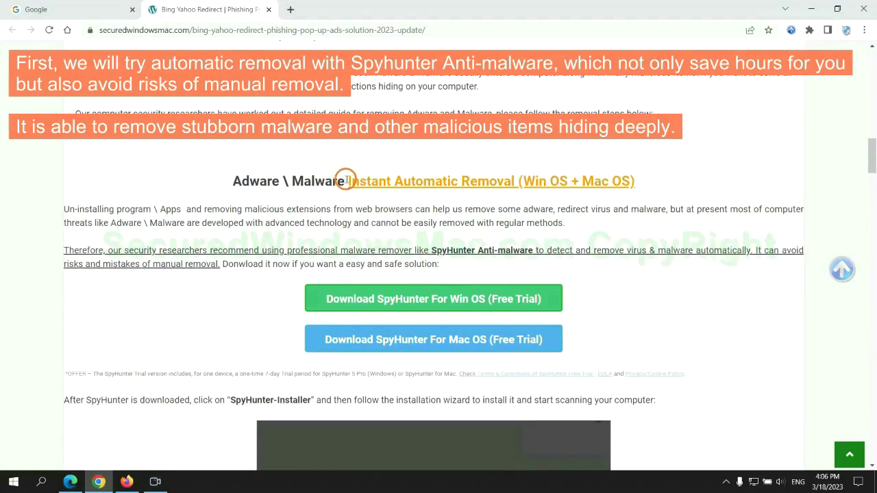
pyautogui.moveTo(346, 181); pyautogui.dragTo(515, 181)
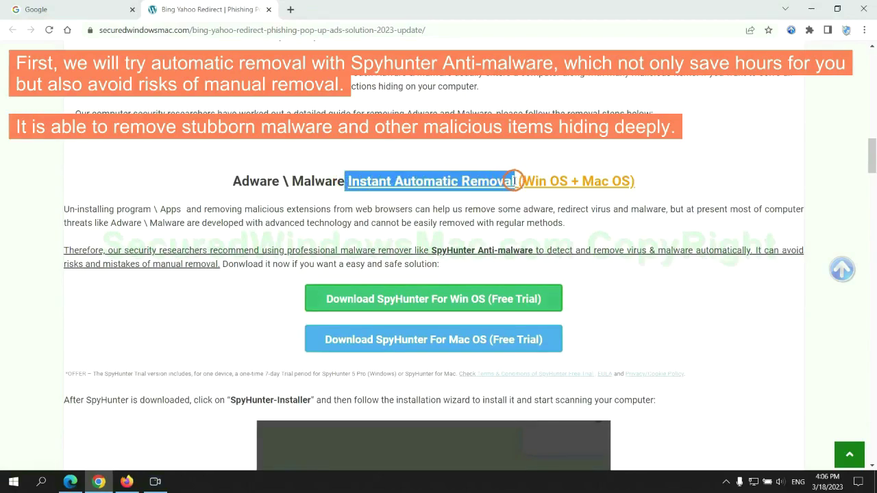
pyautogui.click(438, 155)
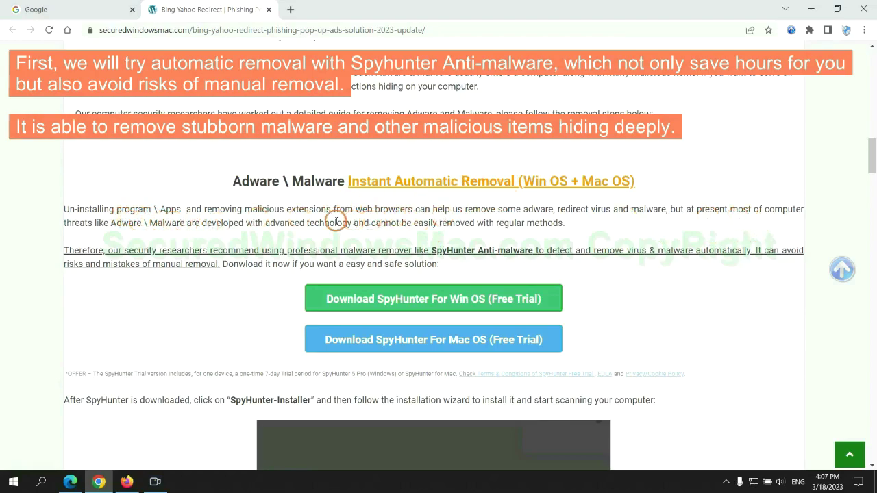
pyautogui.scroll(-1, 434, 248)
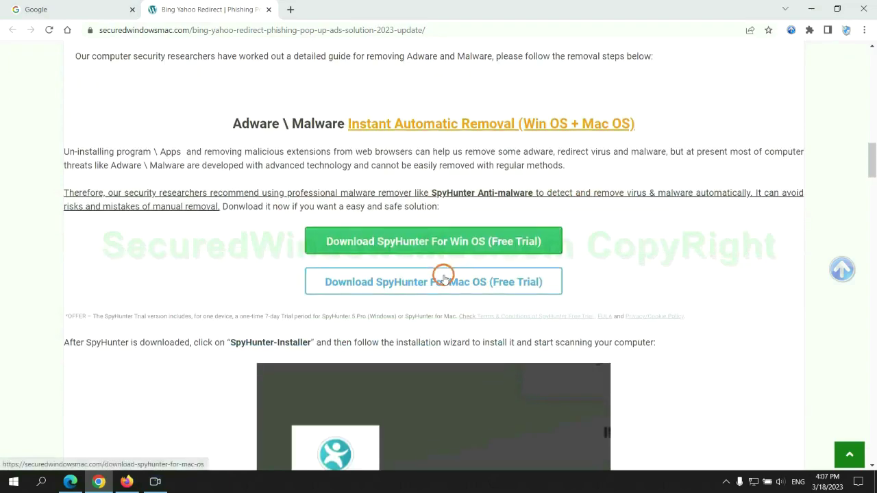
# Step: Download and keep SpyHunter for Win OS, run SpyHunter-Installer.exe, and continue to its EULA
pyautogui.scroll(-1, 443, 276)
pyautogui.scroll(-1, 437, 226)
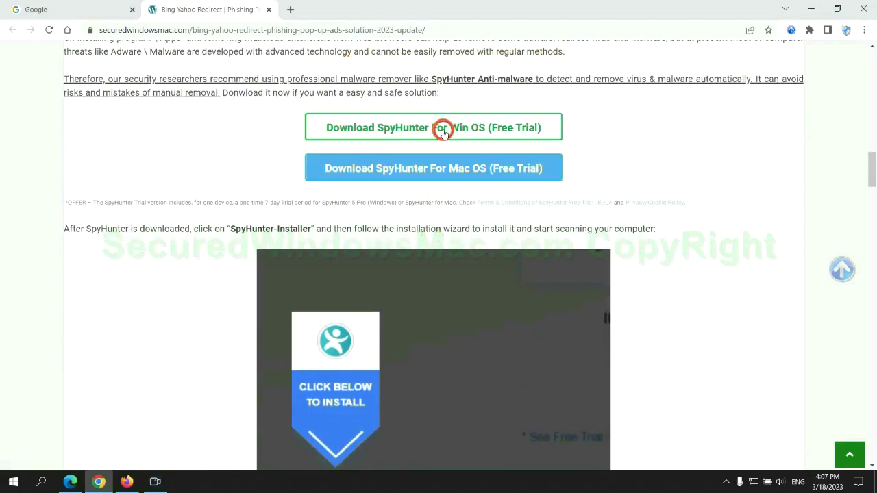
pyautogui.click(443, 130)
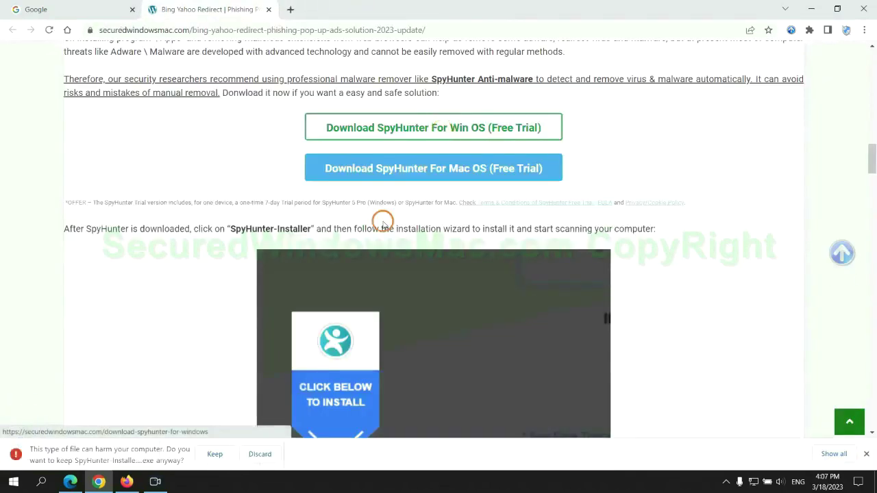
pyautogui.click(215, 453)
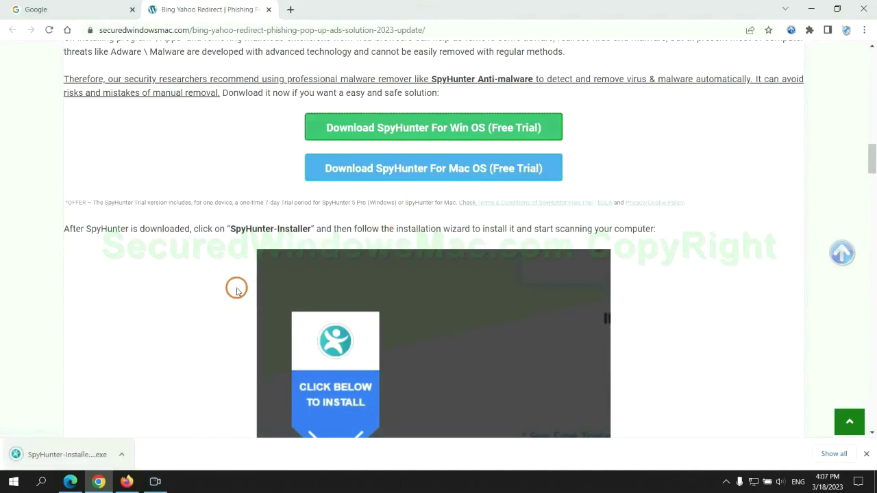
pyautogui.click(82, 454)
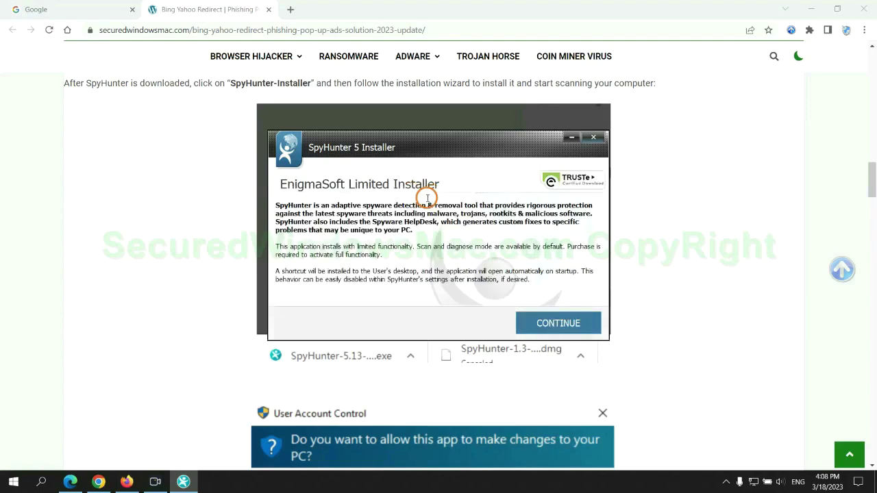
pyautogui.click(576, 322)
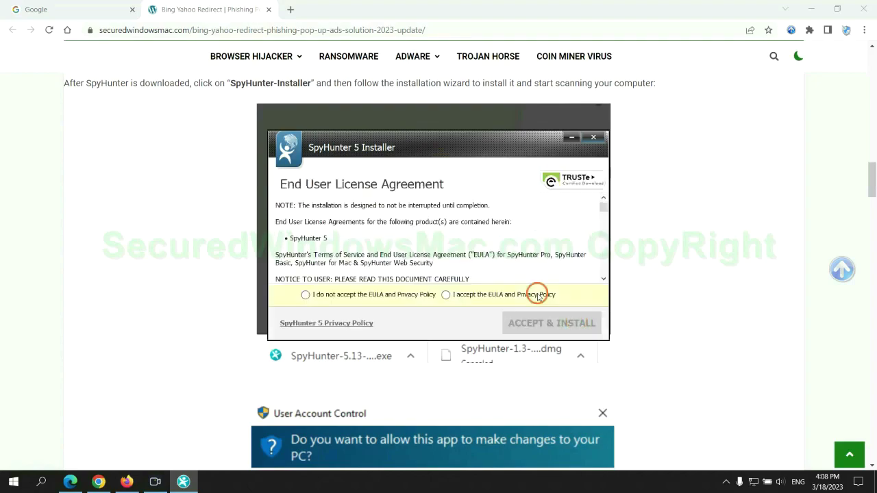
# Step: Accept the SpyHunter EULA, scan the PC, proceed past results, and pick the 7-day free trial
pyautogui.click(445, 295)
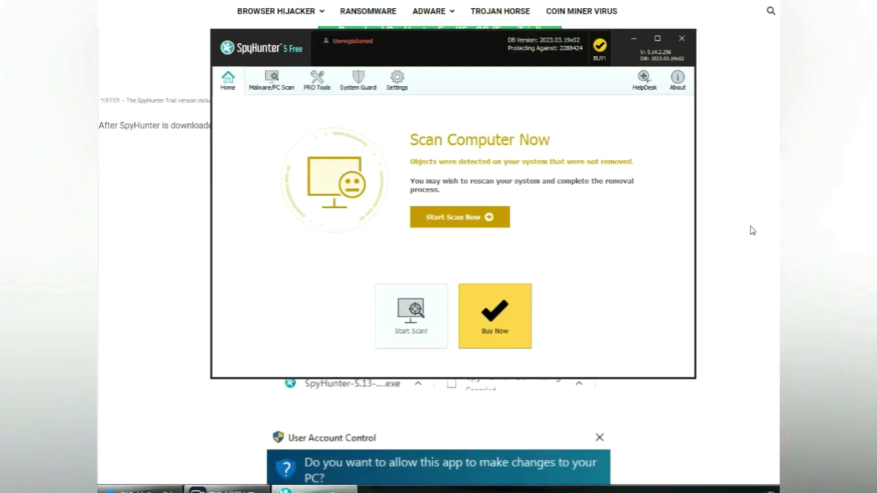
pyautogui.click(459, 217)
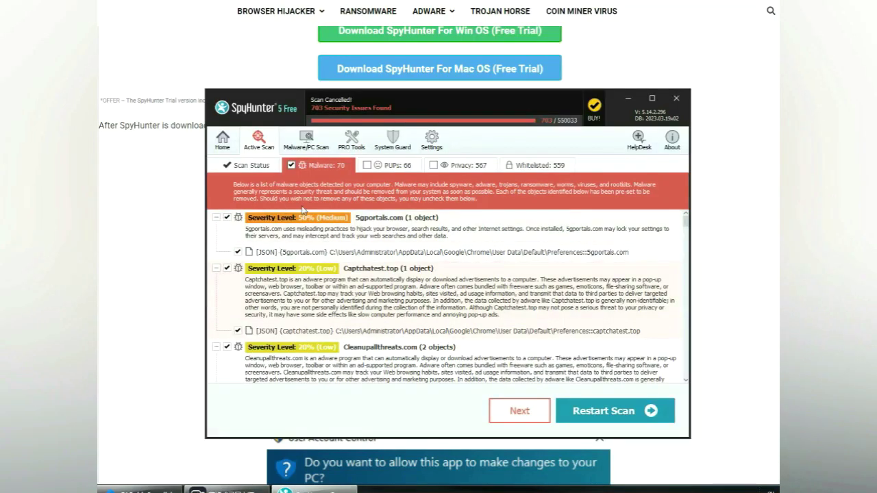
pyautogui.click(519, 411)
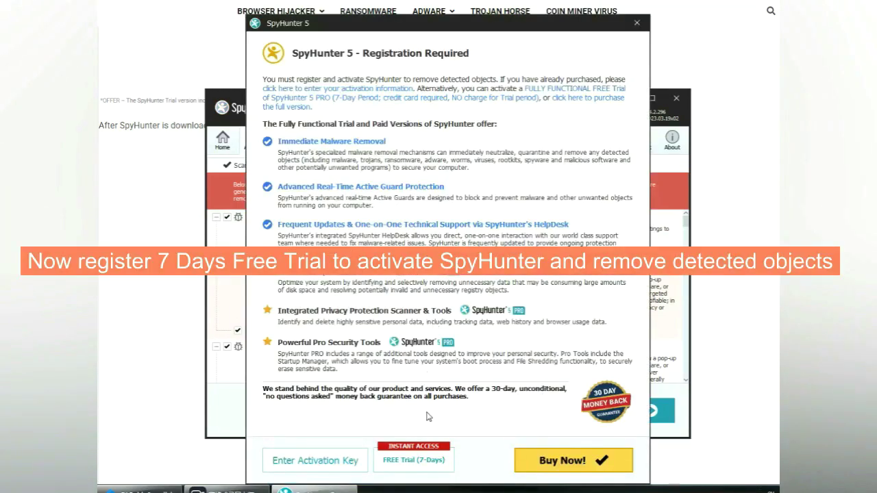
pyautogui.click(414, 460)
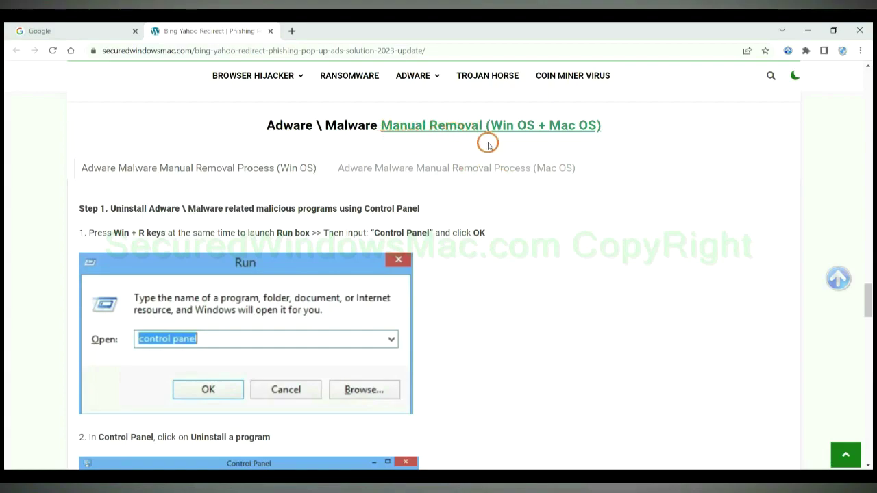
pyautogui.moveTo(489, 129); pyautogui.dragTo(534, 127)
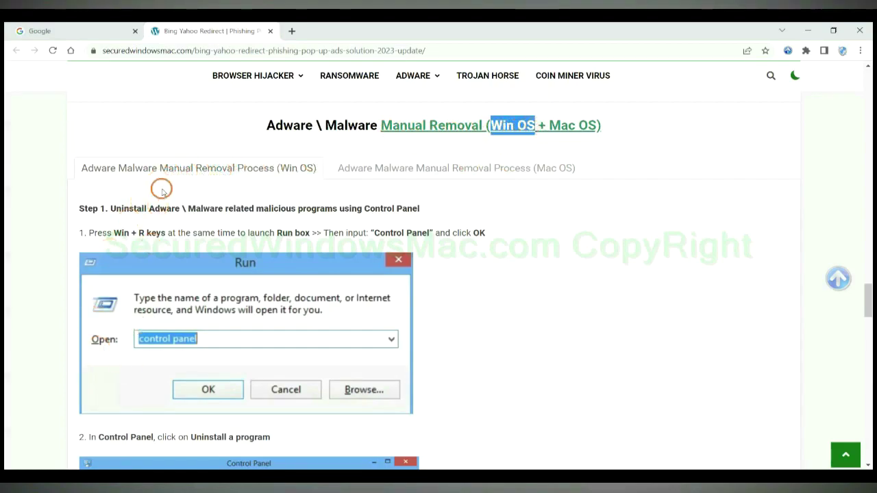
pyautogui.moveTo(547, 125); pyautogui.dragTo(597, 125)
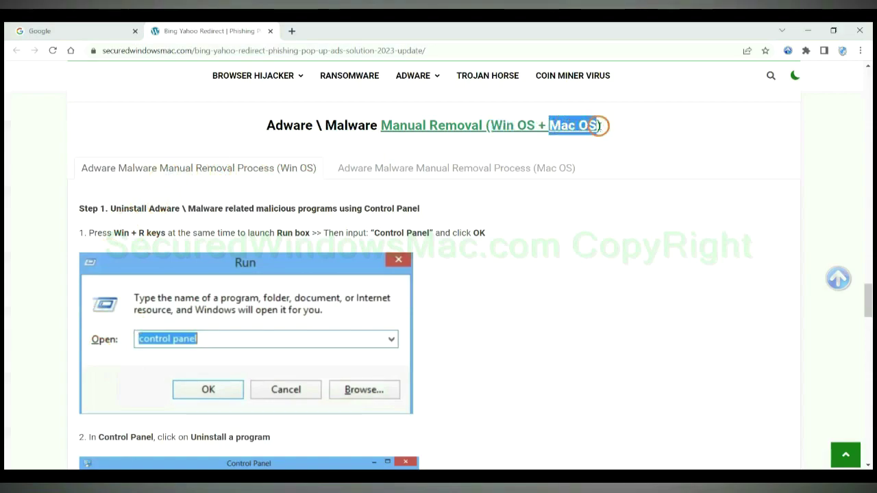
pyautogui.click(450, 166)
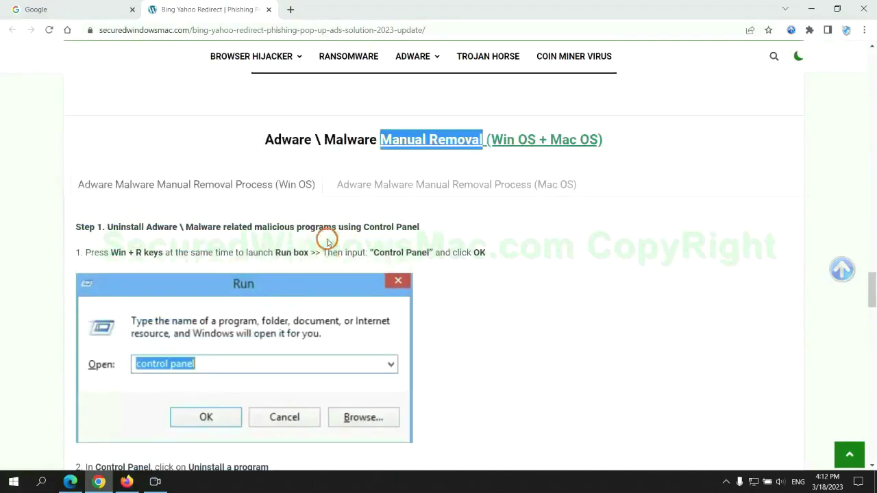
pyautogui.scroll(1, 328, 243)
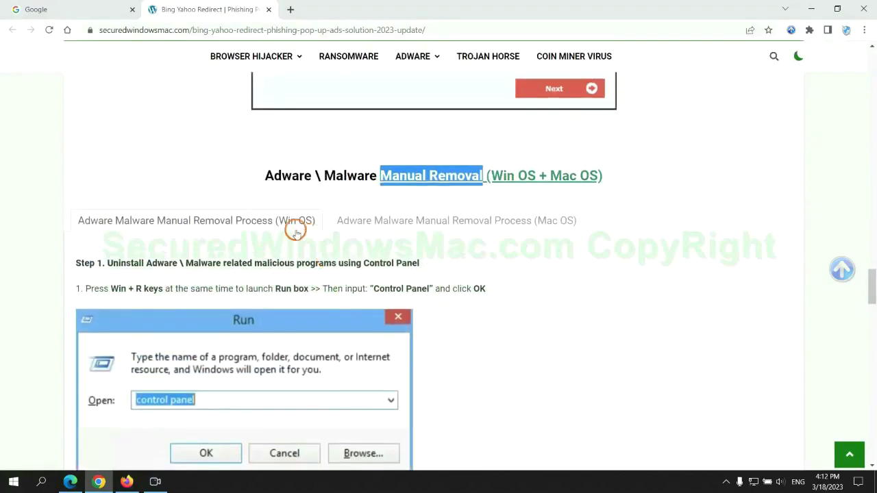
pyautogui.scroll(-2, 294, 231)
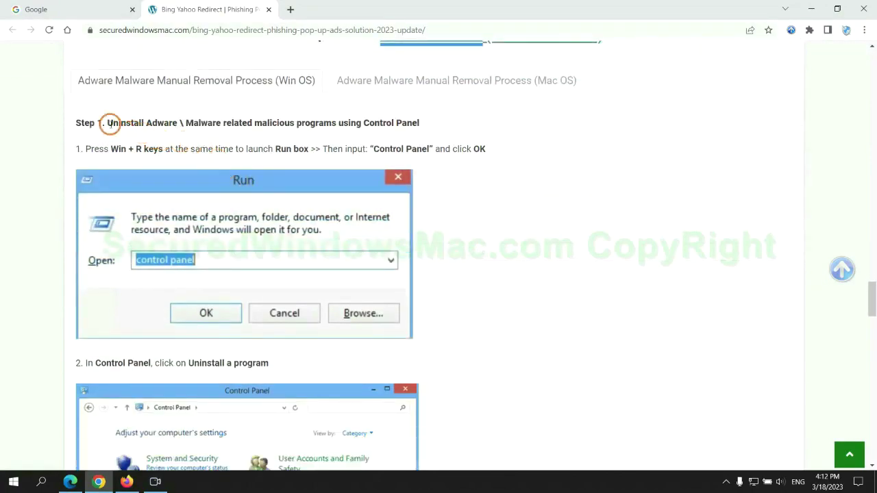
pyautogui.moveTo(120, 125); pyautogui.dragTo(327, 127)
pyautogui.click(580, 179)
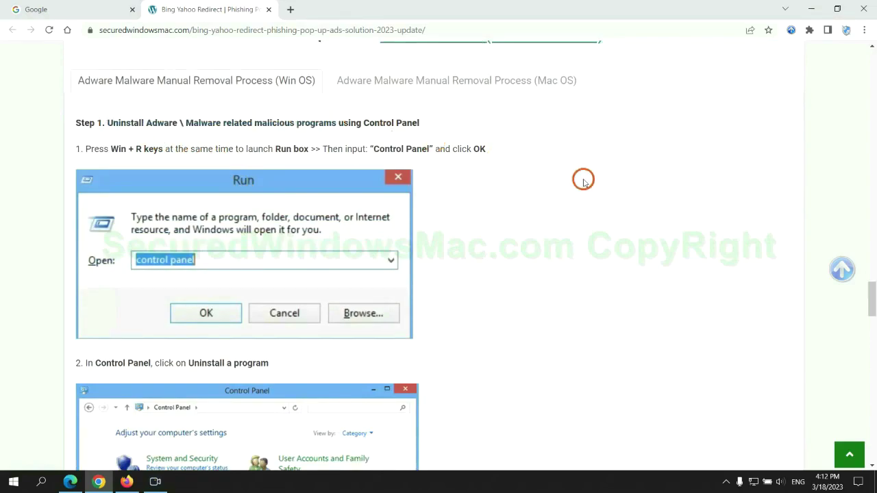
pyautogui.scroll(-2, 548, 180)
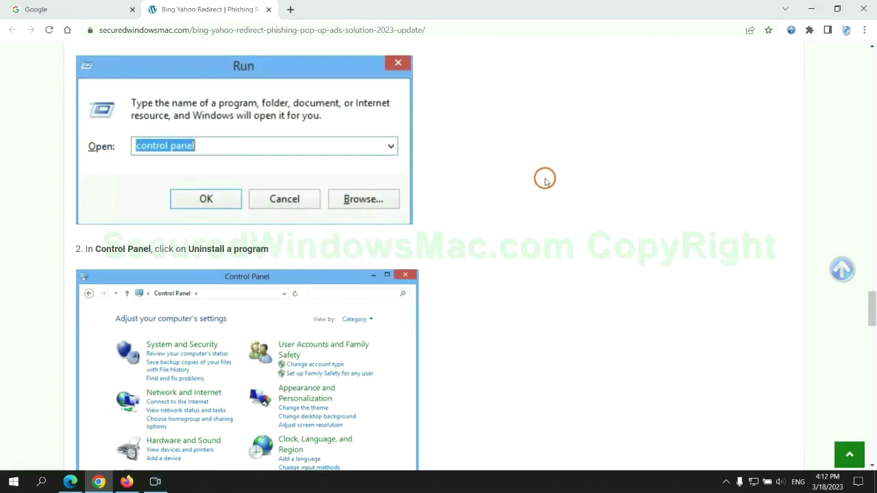
# Step: Run 'control panel', show Lantern's Uninstall/Change option in Programs and Features, then close it
pyautogui.press('super+r')
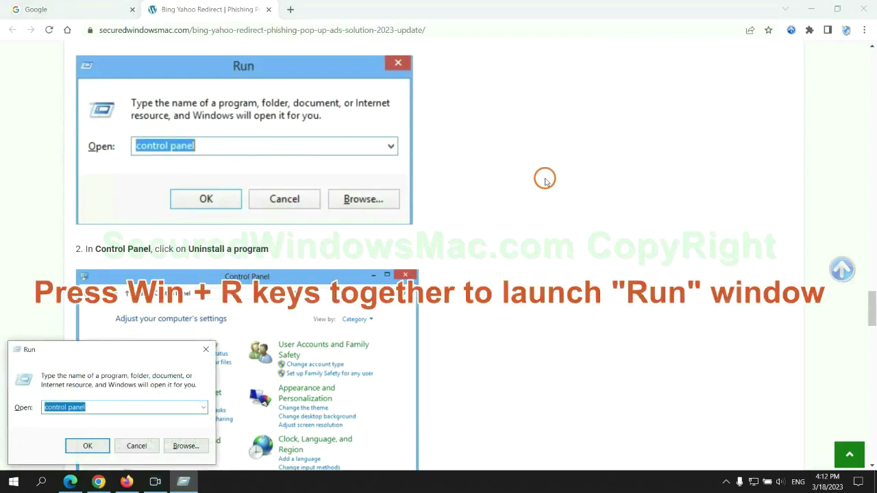
pyautogui.write('control')
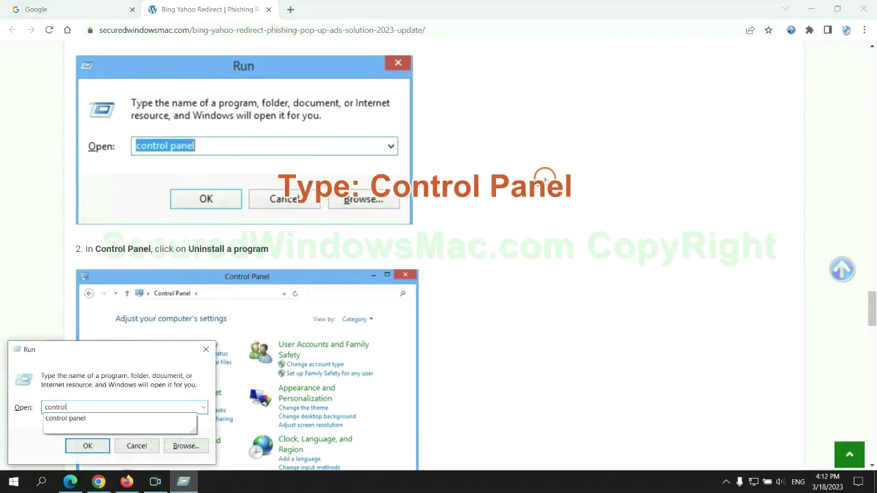
pyautogui.write(' panel')
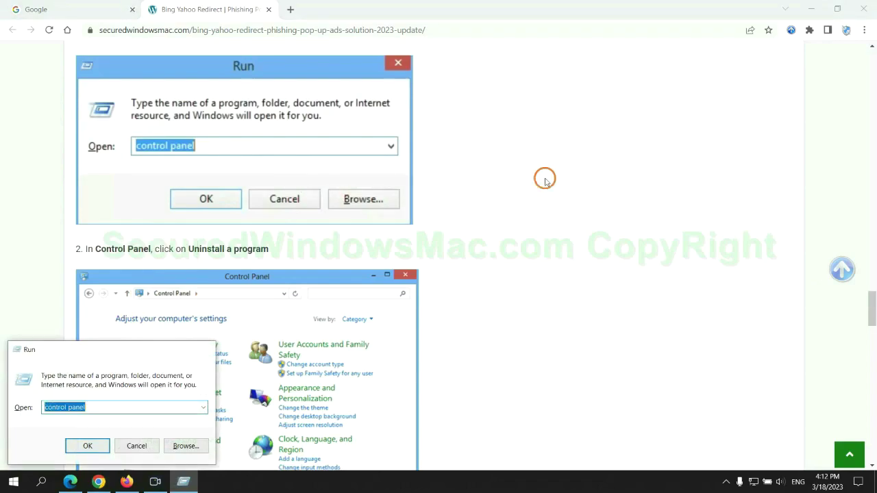
pyautogui.press('Return')
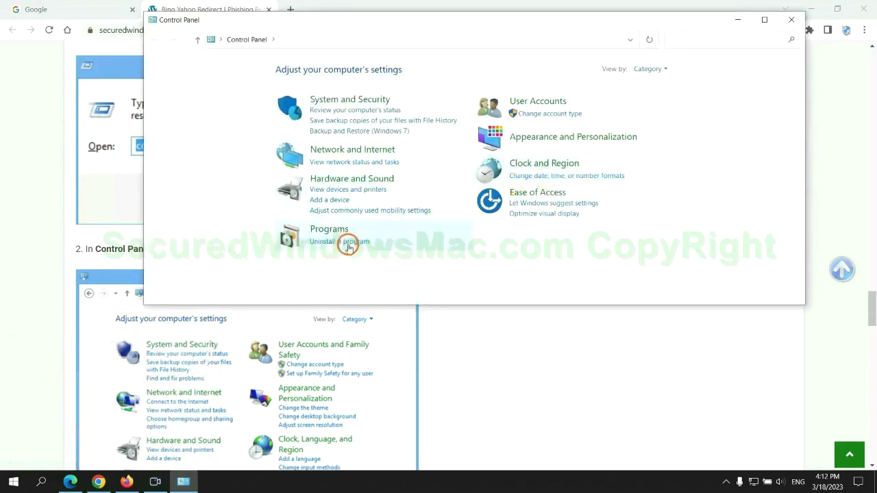
pyautogui.click(347, 241)
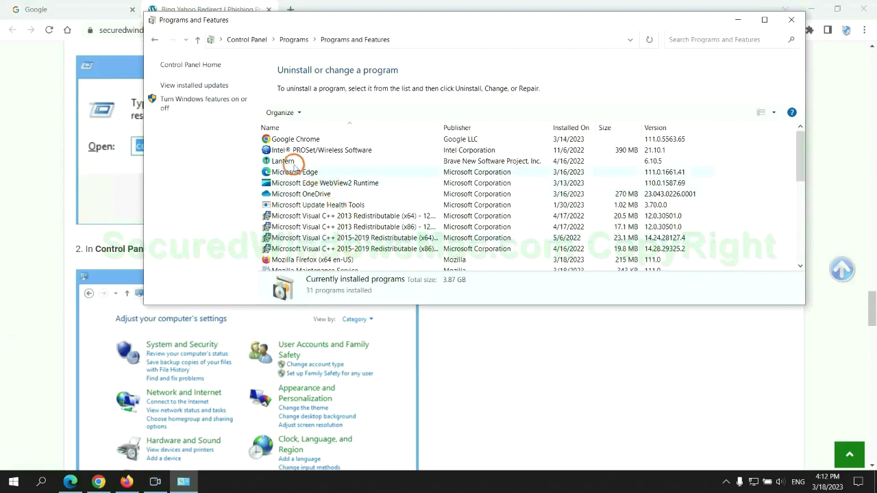
pyautogui.rightClick(302, 163)
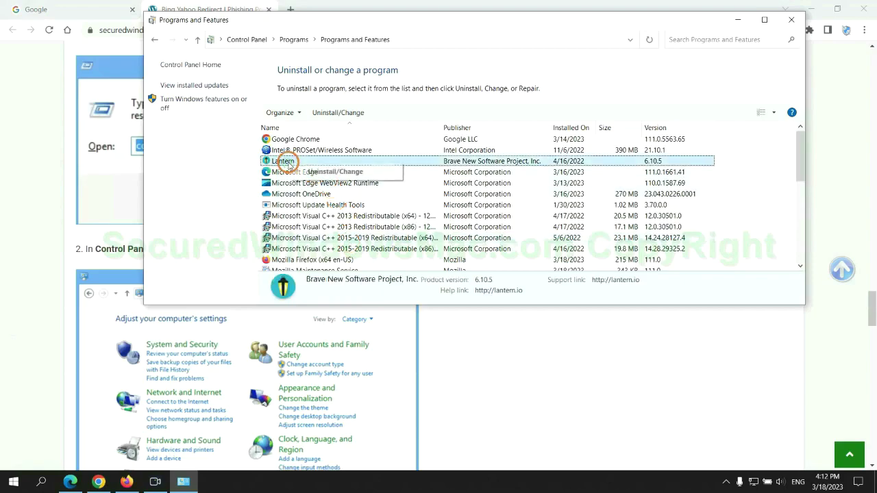
pyautogui.click(791, 19)
# Step: Scroll the guide to Step 2 and highlight 'malicious extension' in its heading
pyautogui.scroll(-1, 258, 294)
pyautogui.scroll(-6, 258, 293)
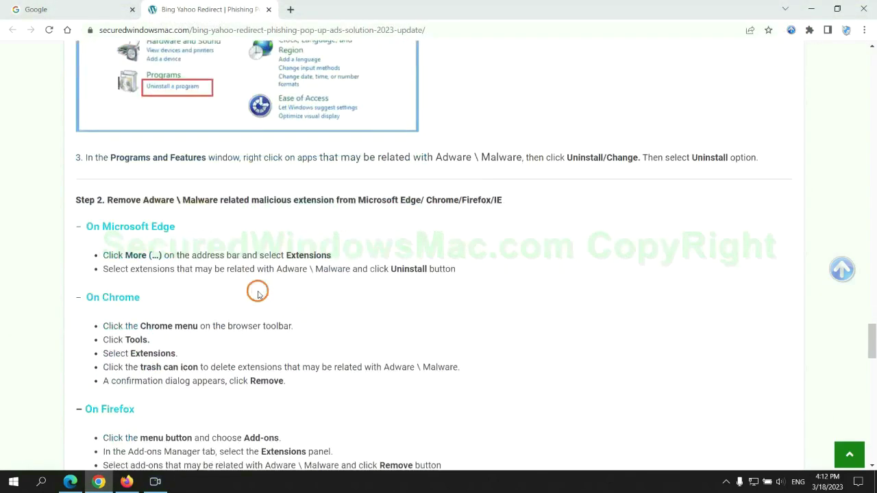
pyautogui.moveTo(248, 202); pyautogui.dragTo(342, 199)
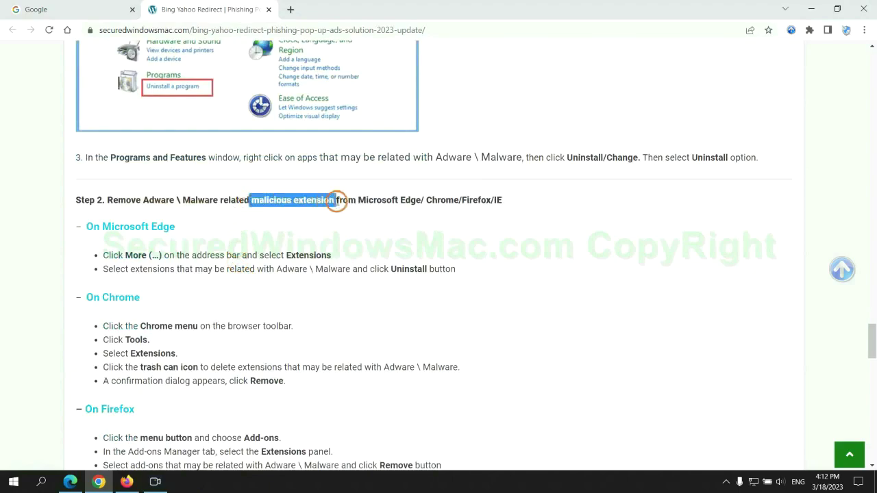
pyautogui.click(348, 219)
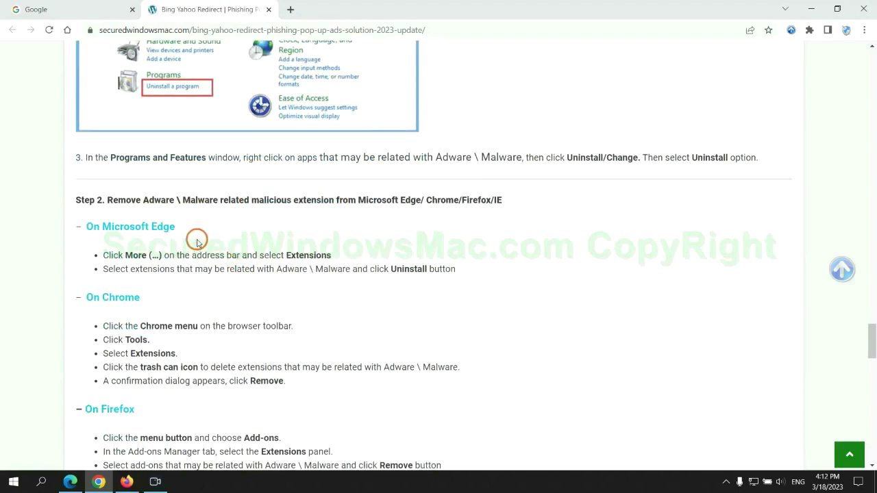
# Step: Remove the McAfee WebAdvisor extension from Microsoft Edge and close the Extensions tab
pyautogui.click(71, 480)
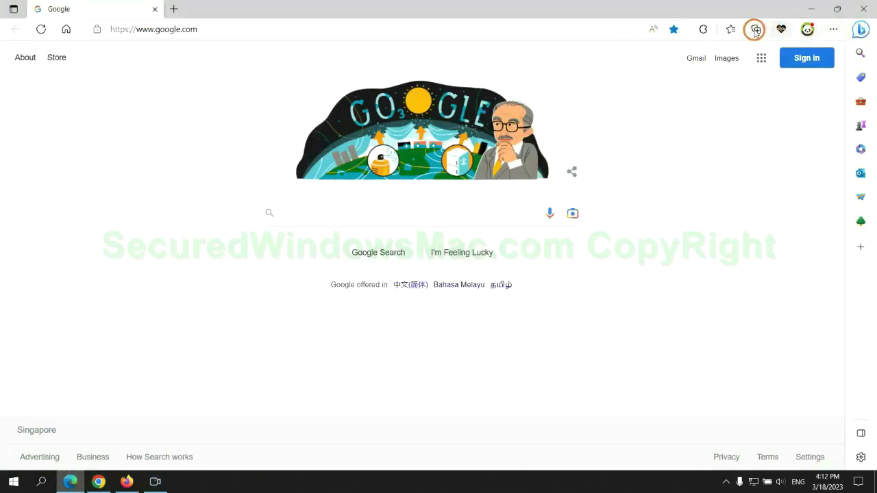
pyautogui.click(727, 30)
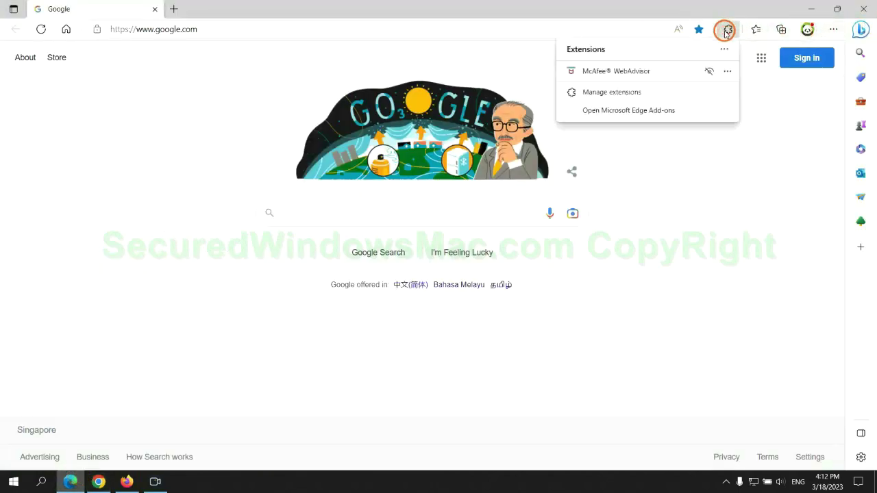
pyautogui.click(607, 91)
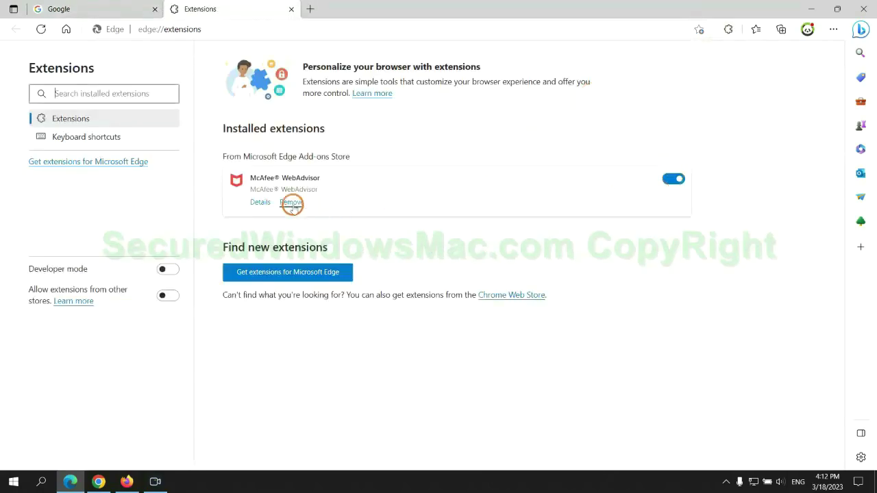
pyautogui.click(292, 203)
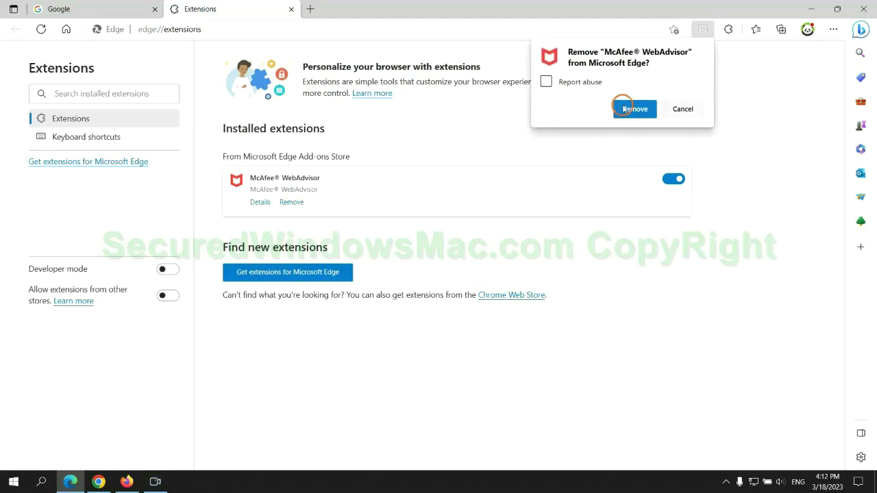
pyautogui.click(631, 109)
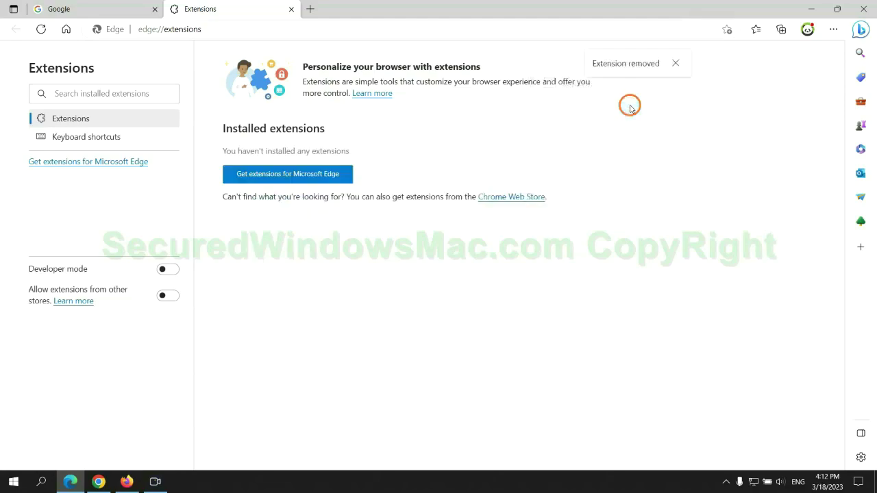
pyautogui.click(291, 10)
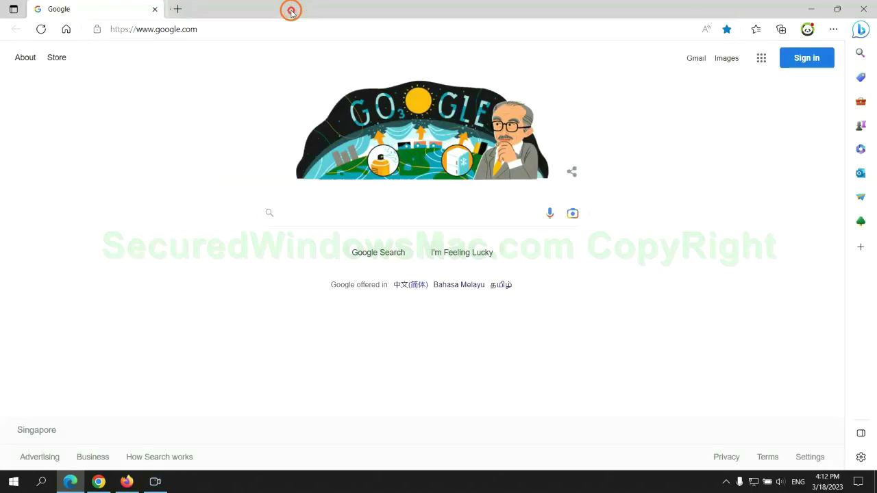
# Step: Remove the Ecosia extension from Google Chrome and close its goodbye page
pyautogui.click(100, 482)
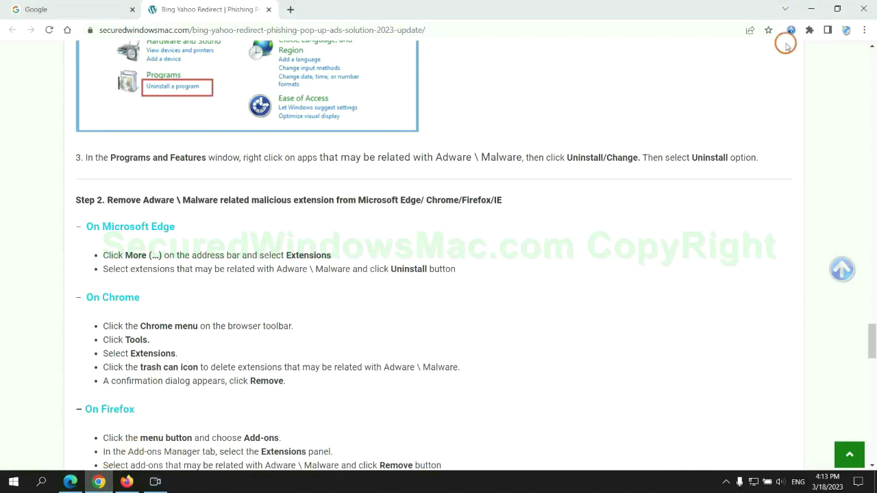
pyautogui.click(809, 31)
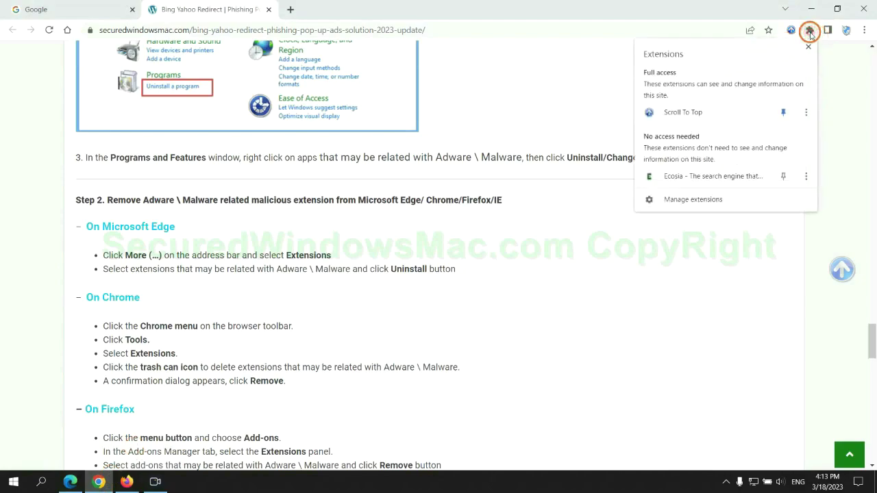
pyautogui.click(709, 201)
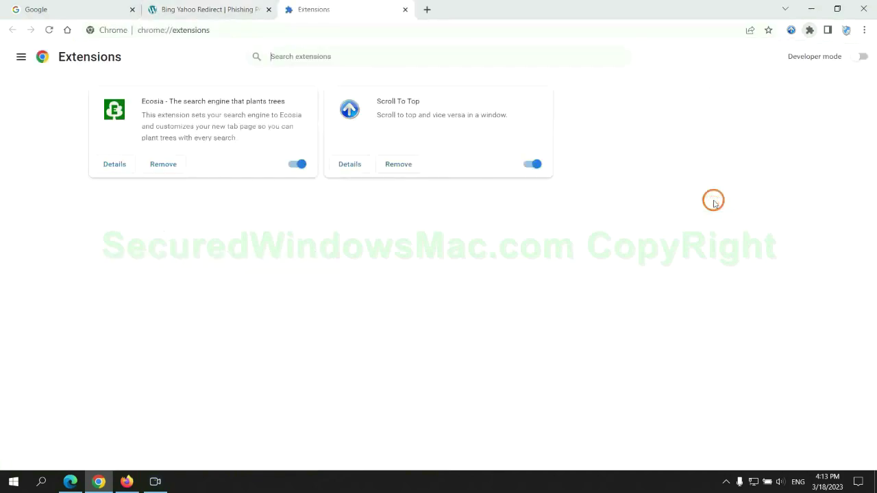
pyautogui.click(163, 164)
pyautogui.click(721, 122)
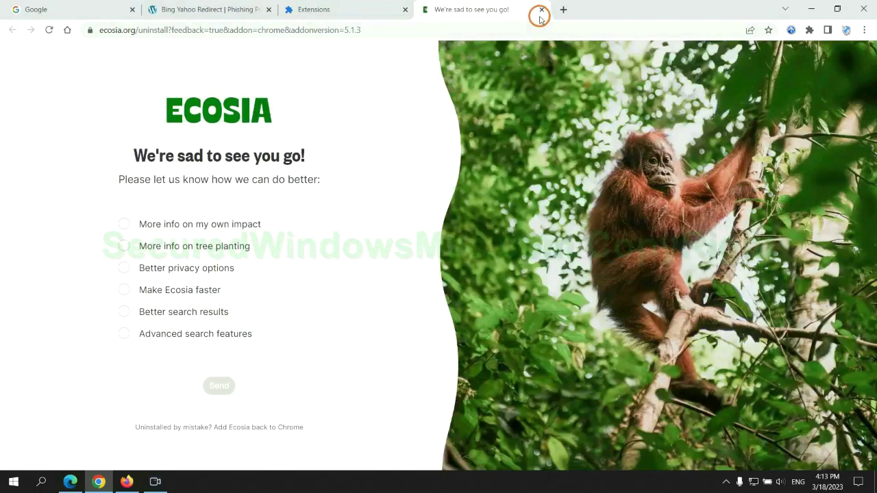
pyautogui.click(541, 9)
pyautogui.click(127, 481)
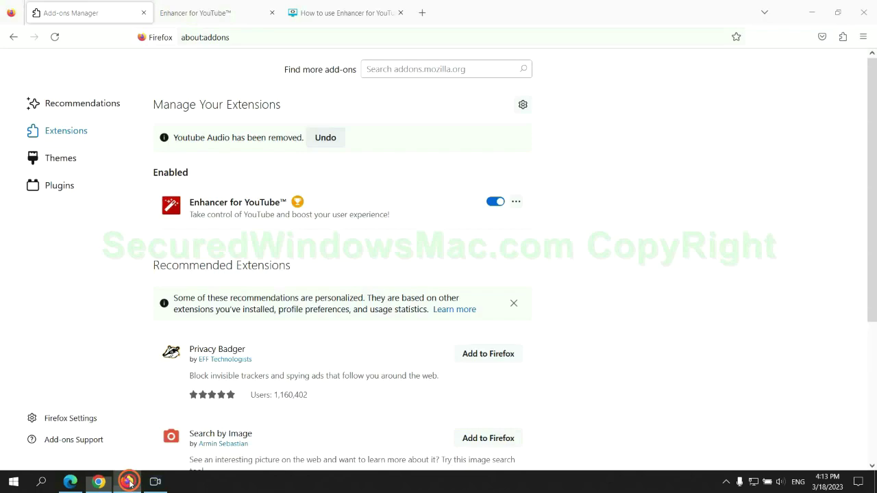
# Step: Remove Enhancer for YouTube™ from Firefox's add-ons manager, confirming the removal
pyautogui.click(843, 37)
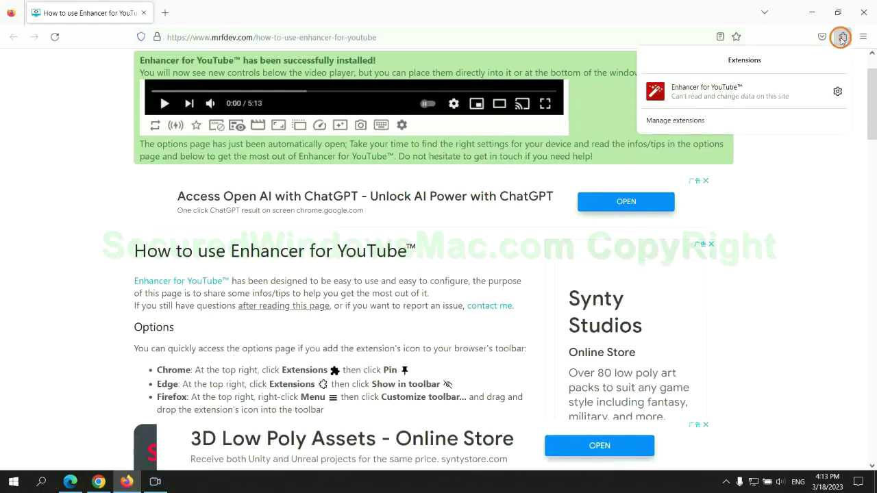
pyautogui.click(753, 119)
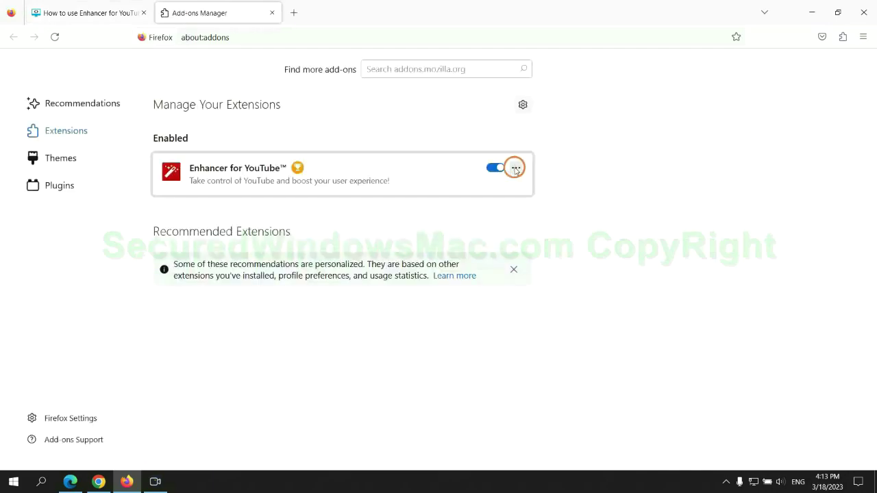
pyautogui.click(516, 168)
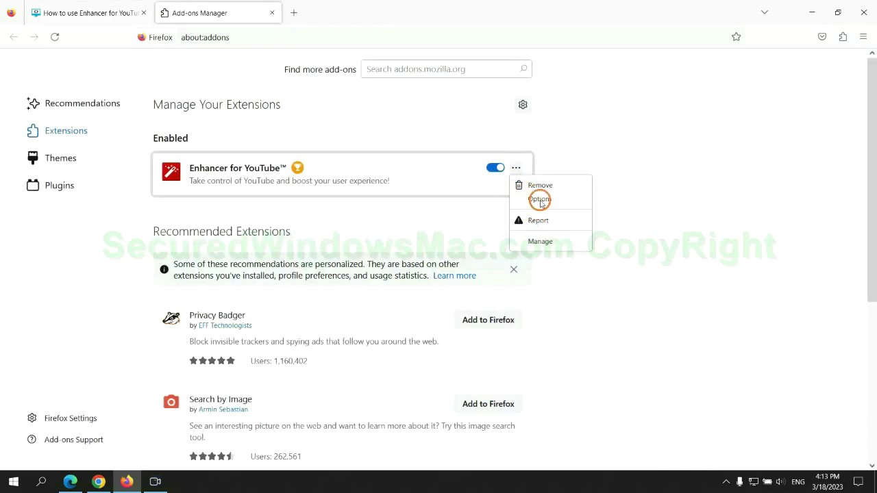
pyautogui.click(539, 186)
pyautogui.click(487, 110)
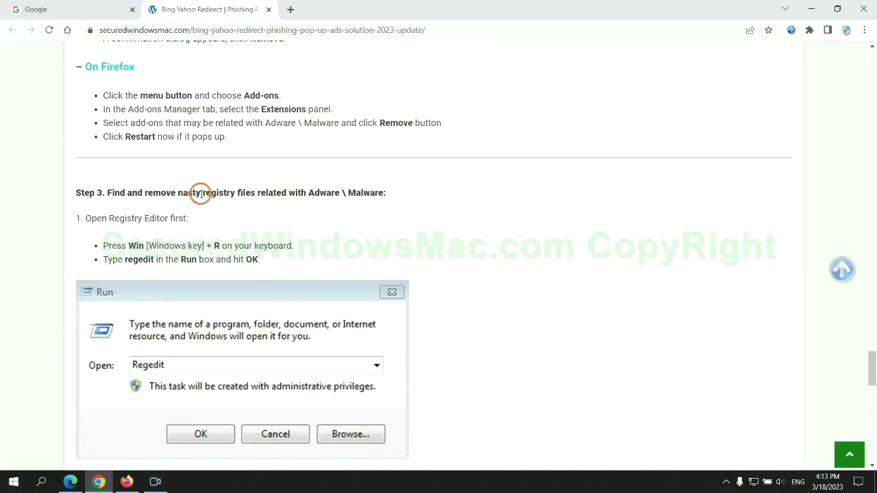
pyautogui.moveTo(203, 192); pyautogui.dragTo(254, 219)
# Step: Launch Registry Editor by running regedit from the Win+R box
pyautogui.click(255, 218)
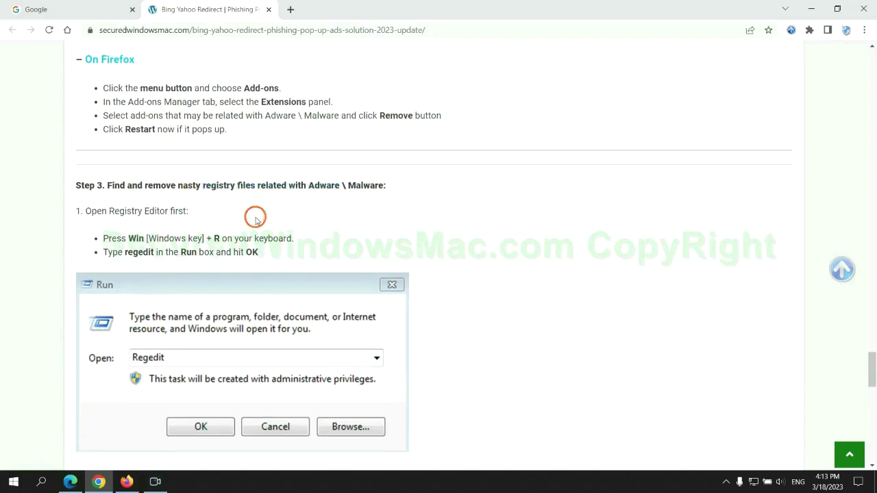
pyautogui.scroll(-2, 255, 217)
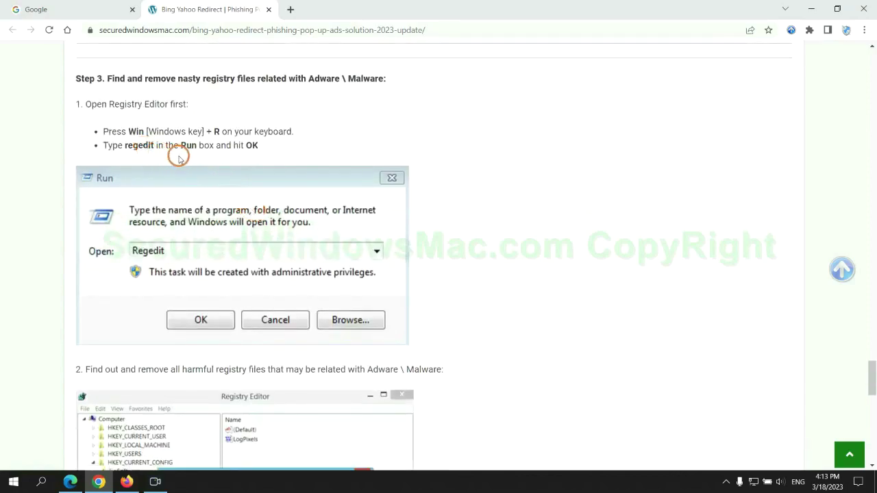
pyautogui.press('super+r')
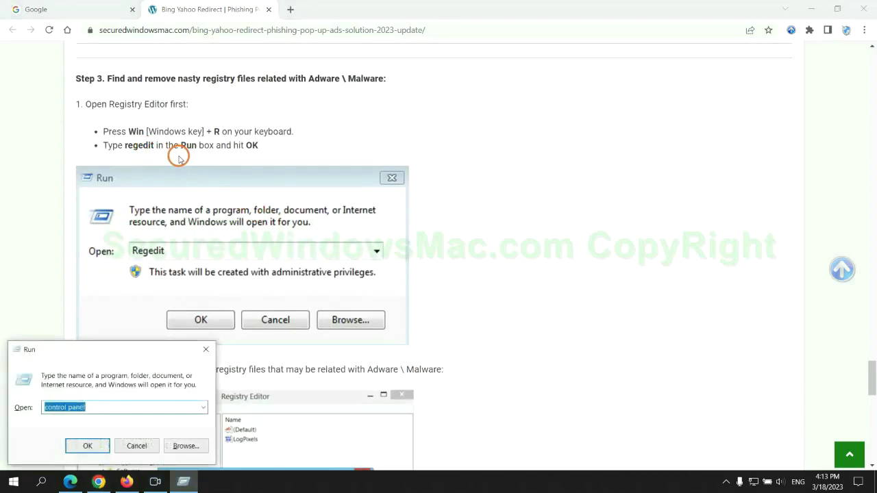
pyautogui.write('rege')
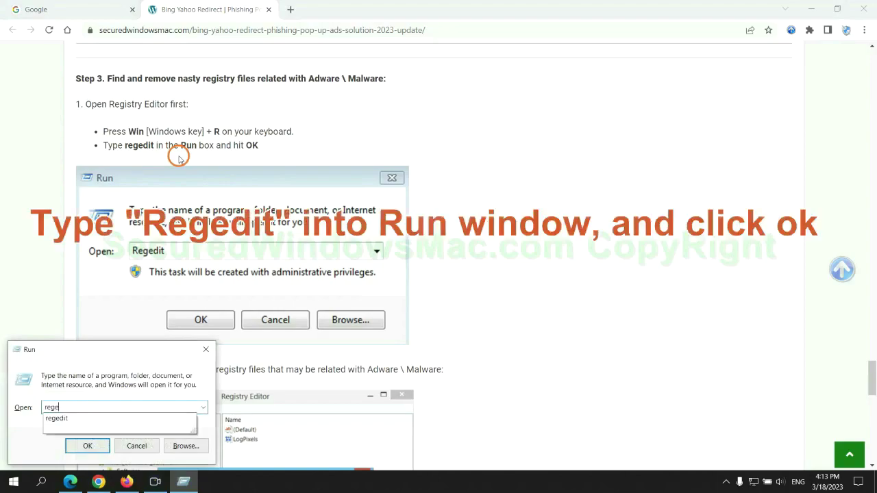
pyautogui.write('dit')
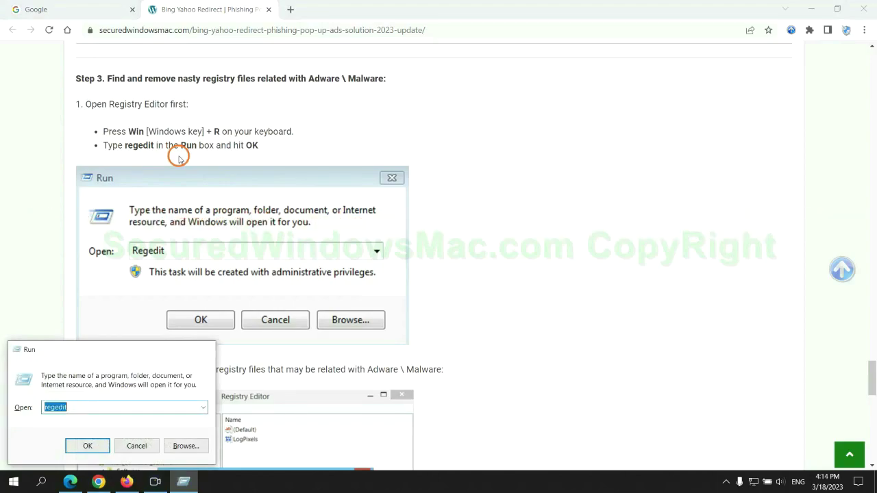
pyautogui.press('Return')
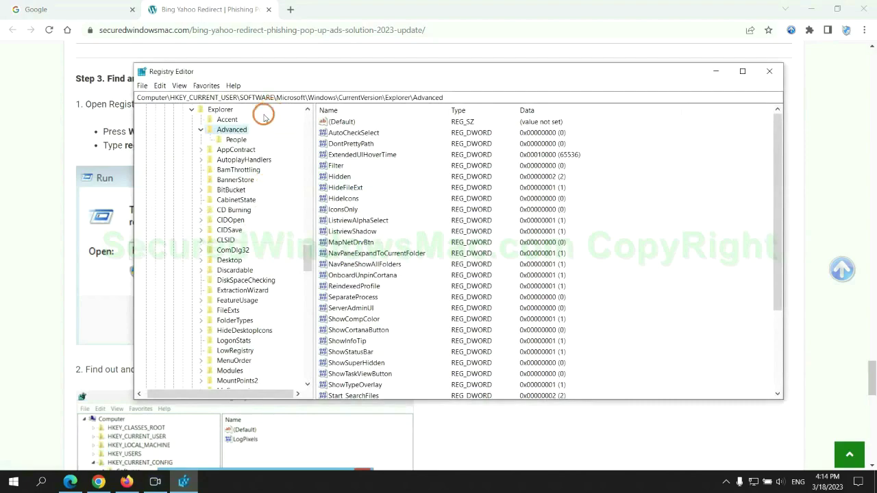
# Step: Search the registry for 'App' and bring up actions for the StoreAppsOnTaskbar value
pyautogui.click(159, 86)
pyautogui.click(193, 163)
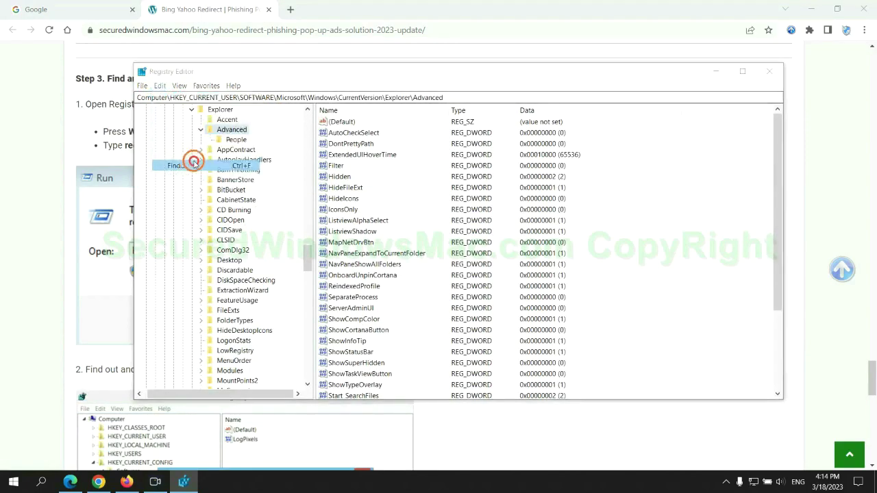
pyautogui.write('Apps')
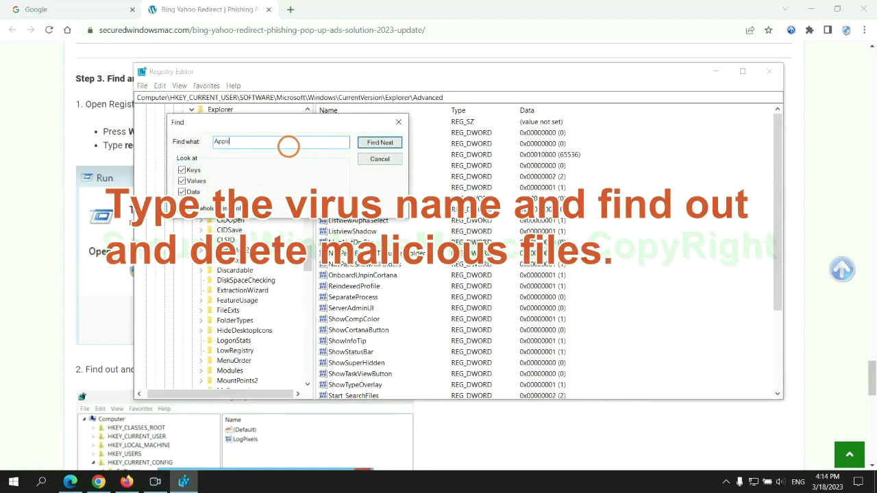
pyautogui.press('Return')
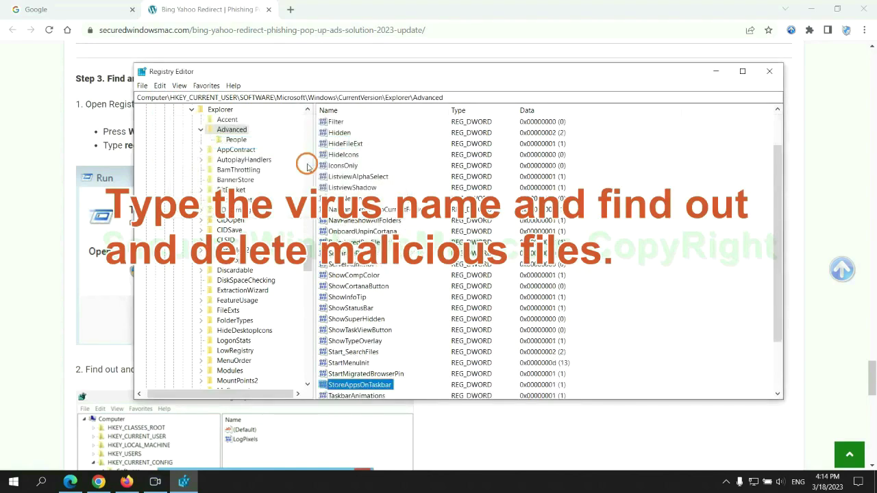
pyautogui.rightClick(385, 320)
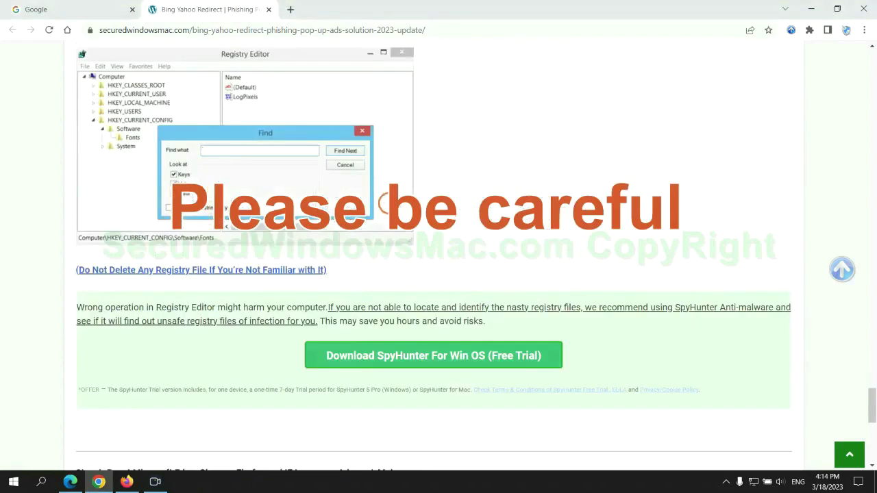
# Step: Scroll the guide to Step 4's Reset instructions and bring Microsoft Edge forward
pyautogui.scroll(-1, 384, 202)
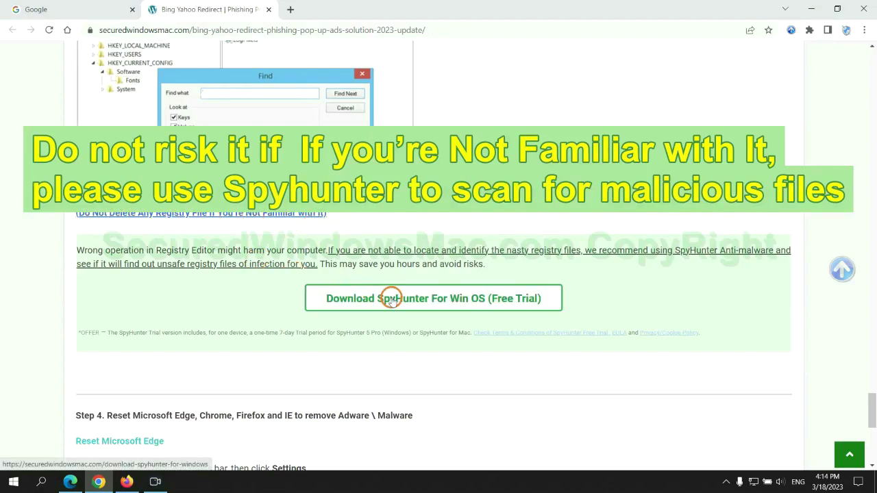
pyautogui.scroll(-5, 391, 300)
pyautogui.doubleClick(118, 73)
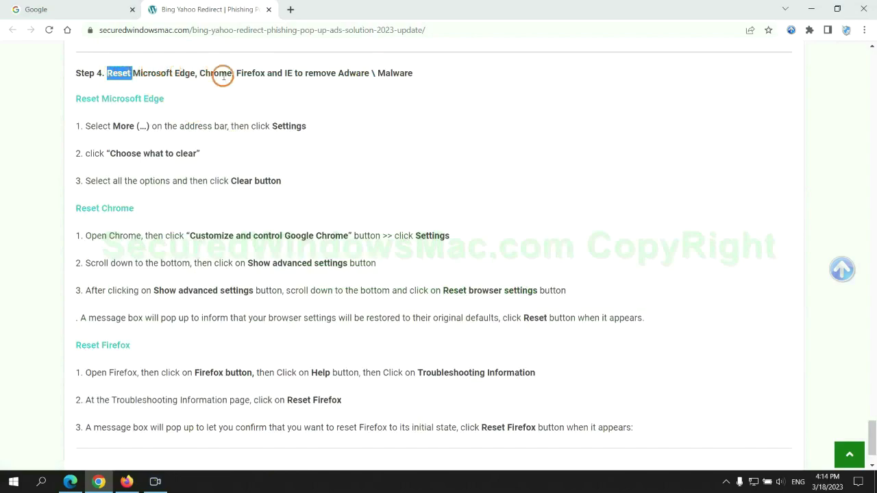
pyautogui.click(338, 100)
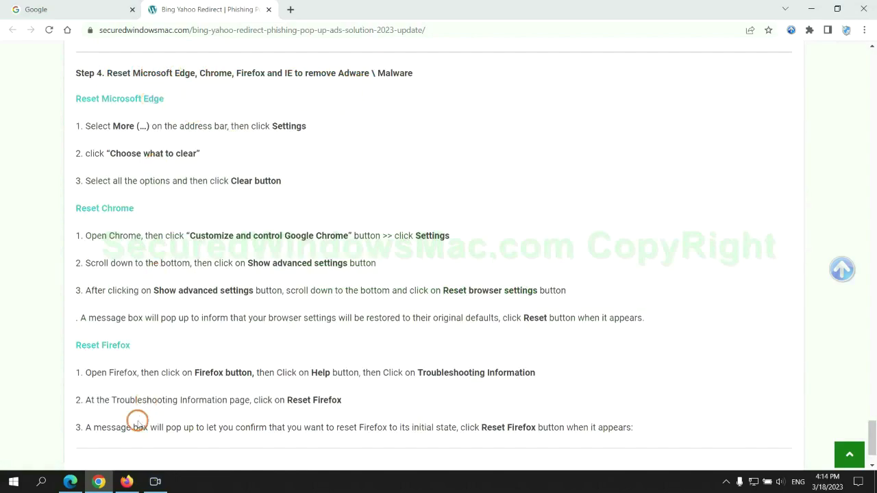
pyautogui.click(70, 482)
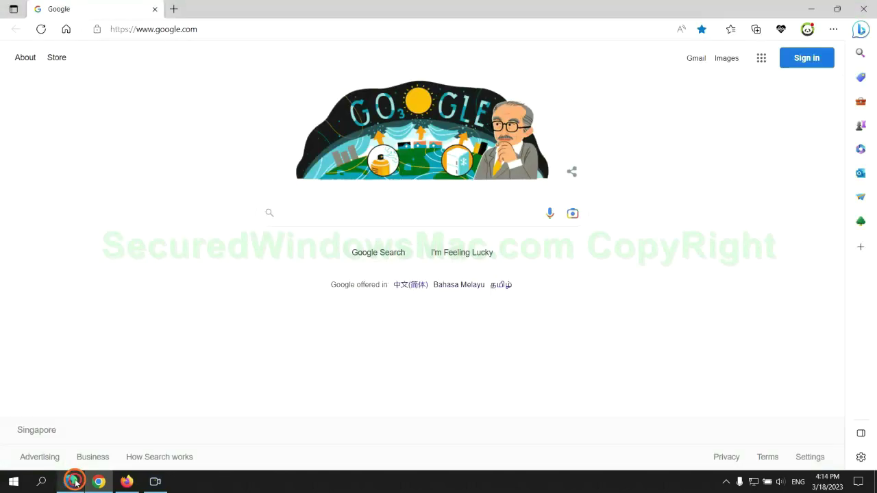
# Step: Open Edge's Clear browsing data dialog from Privacy, search, and services settings
pyautogui.click(831, 32)
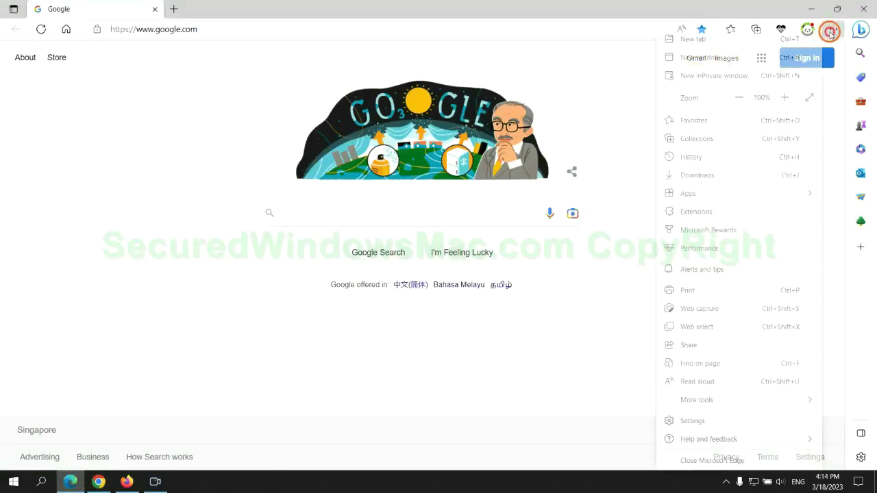
pyautogui.click(689, 420)
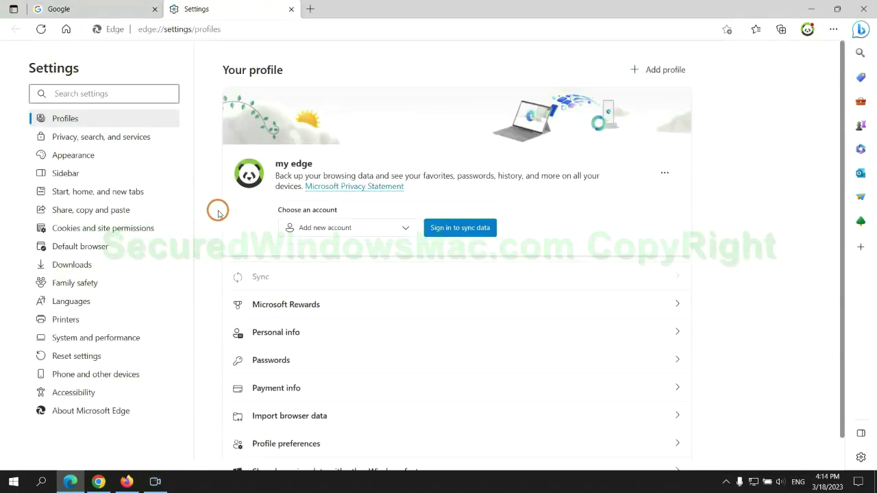
pyautogui.click(144, 141)
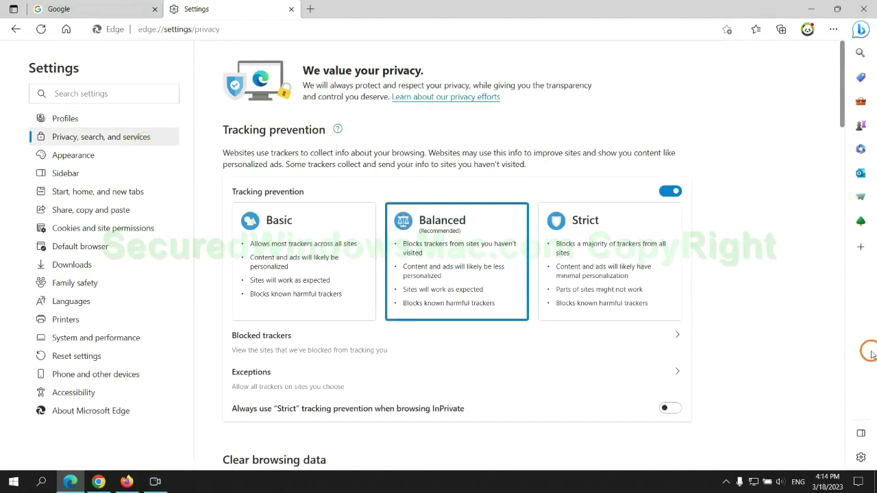
pyautogui.scroll(-3, 749, 314)
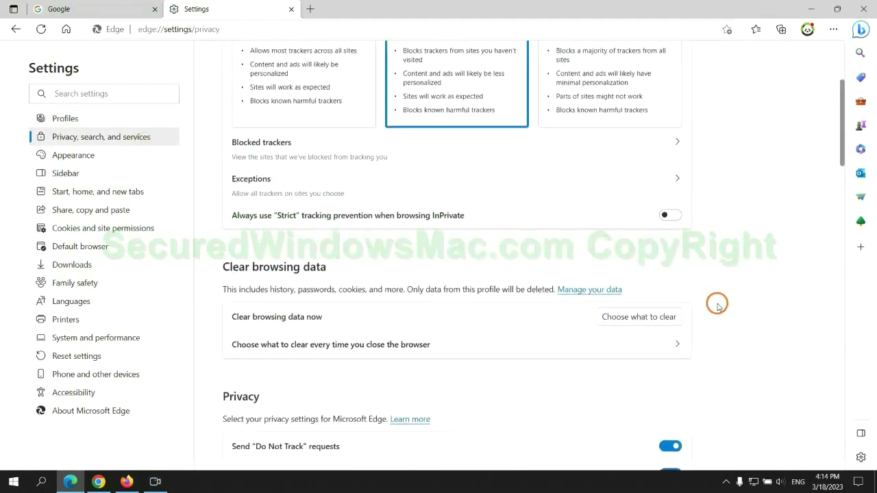
pyautogui.click(650, 318)
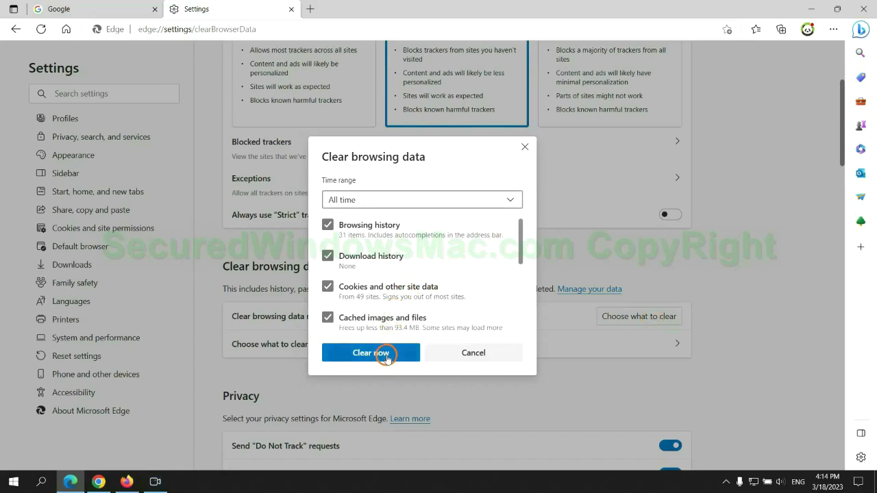
# Step: In Chrome, bring up the Reset settings? confirmation to restore original defaults
pyautogui.click(100, 481)
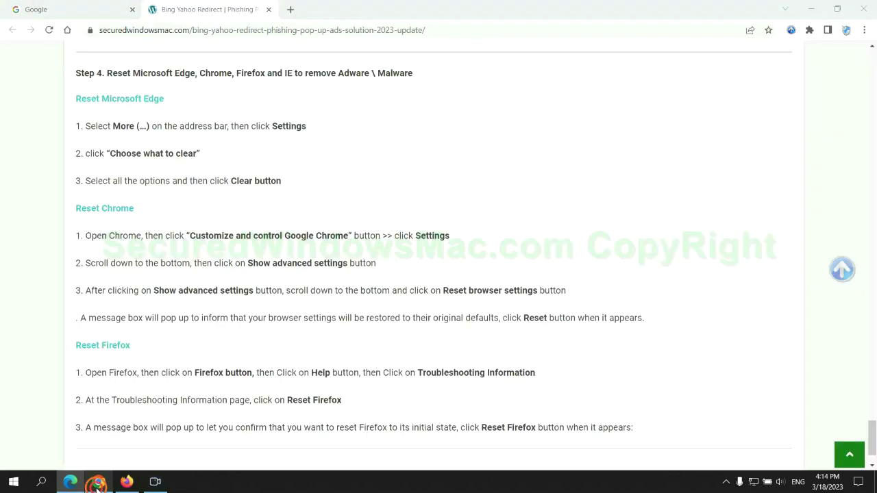
pyautogui.click(864, 30)
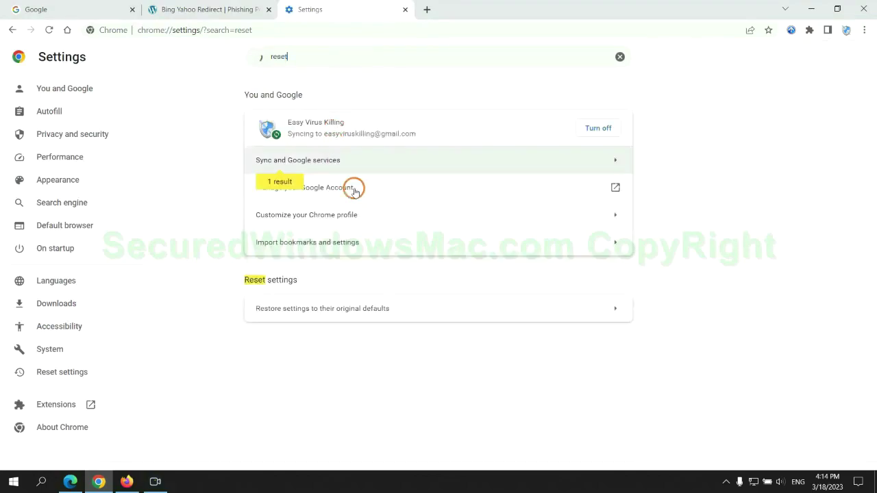
pyautogui.click(460, 305)
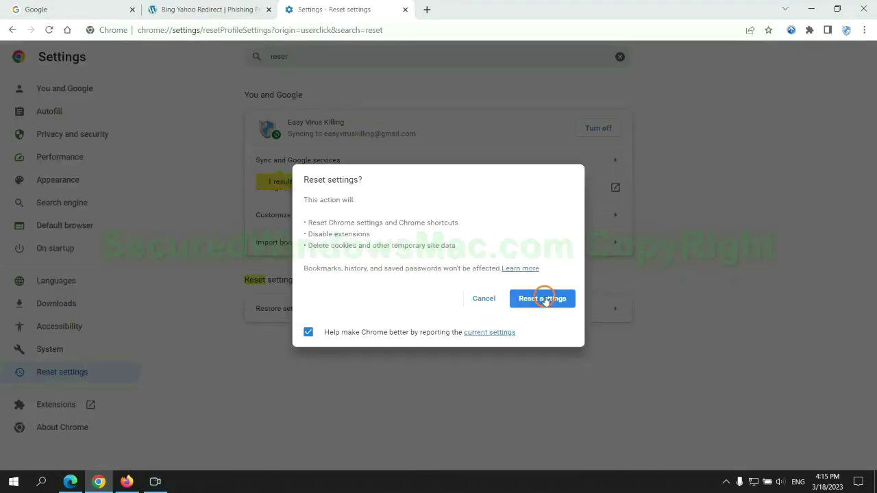
# Step: In Firefox, open Help > More troubleshooting information and start Refresh Firefox
pyautogui.click(127, 481)
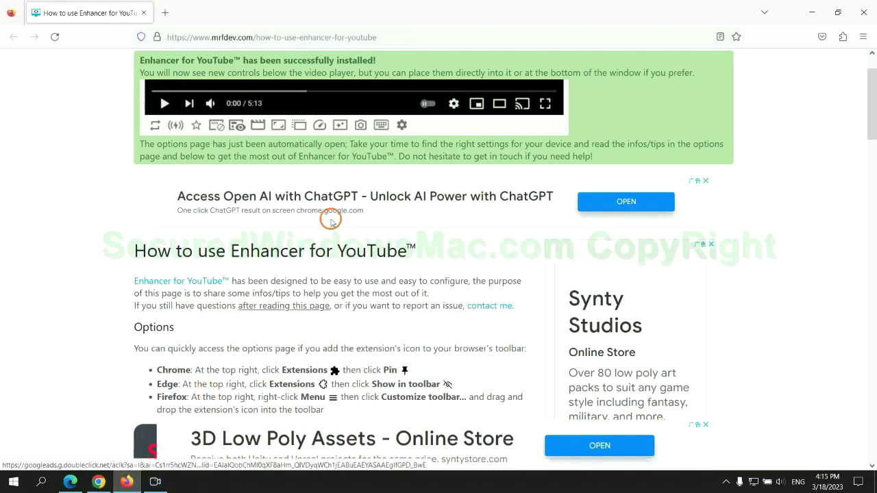
pyautogui.click(862, 36)
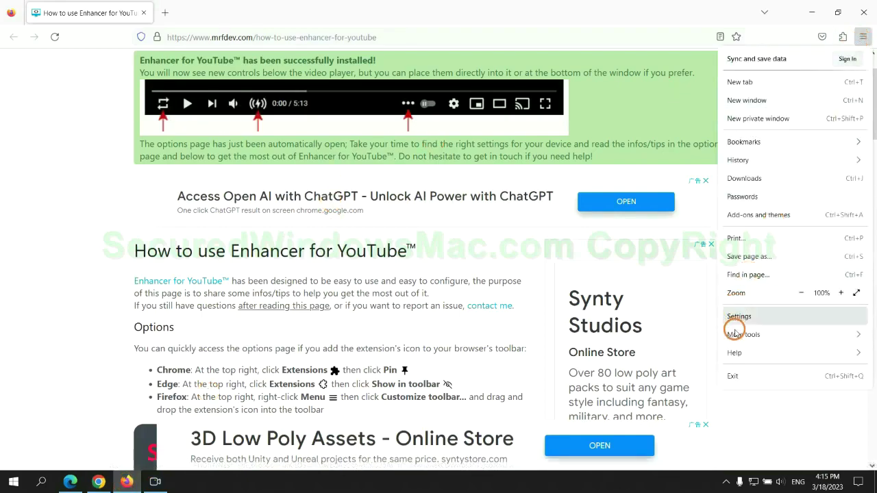
pyautogui.click(740, 352)
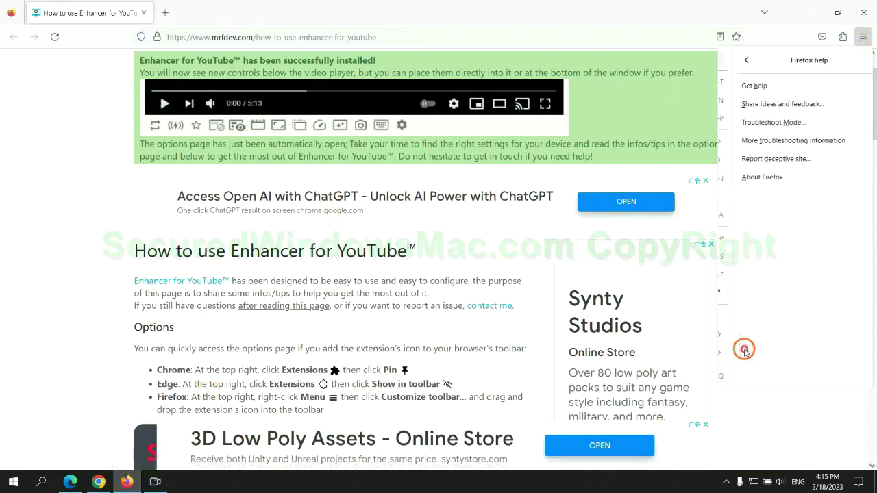
pyautogui.click(781, 140)
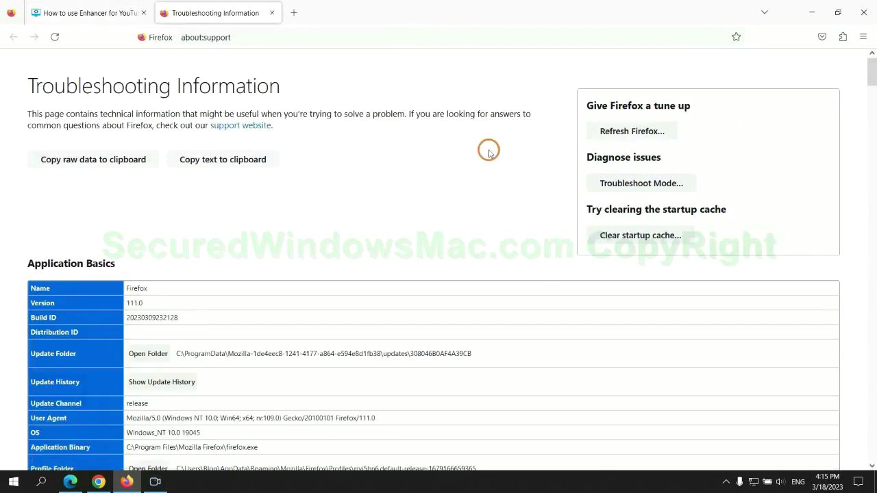
pyautogui.click(606, 133)
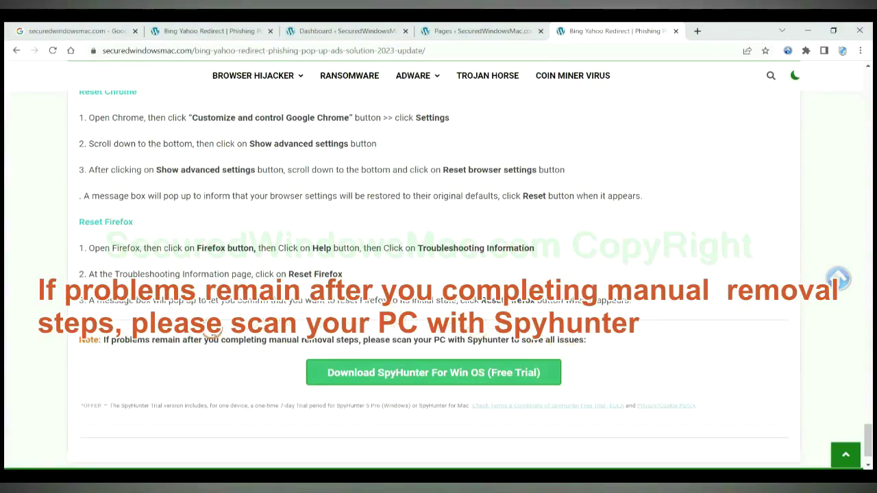
# Step: Highlight 'If problems remain' in the guide's closing SpyHunter note
pyautogui.moveTo(103, 340); pyautogui.dragTo(181, 346)
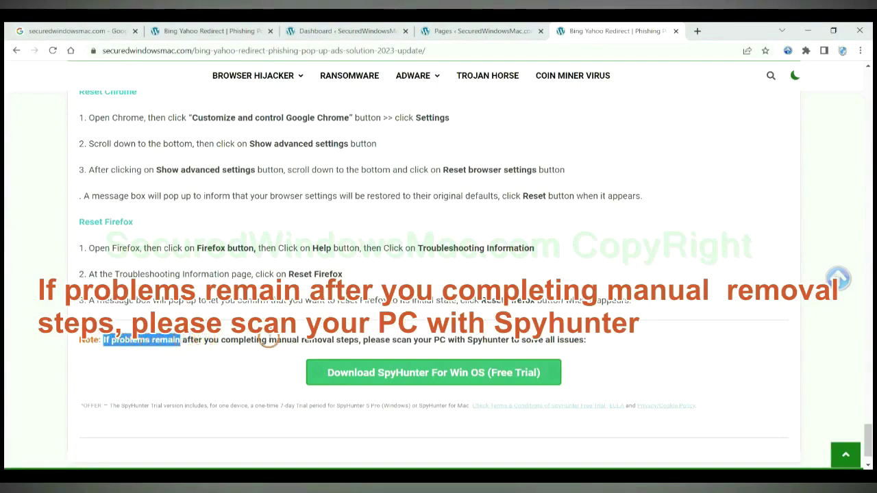